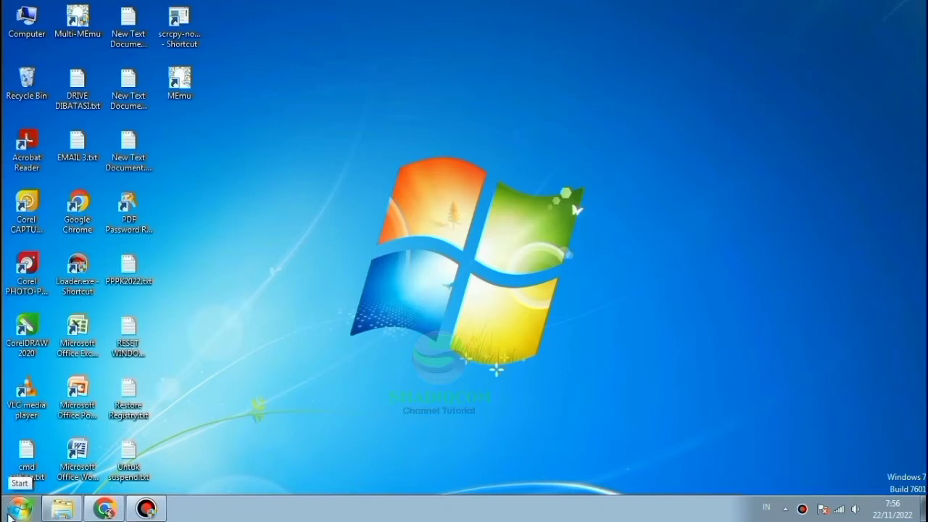
- Open the computer's system properties and go to the advanced system settings
click(10, 516)
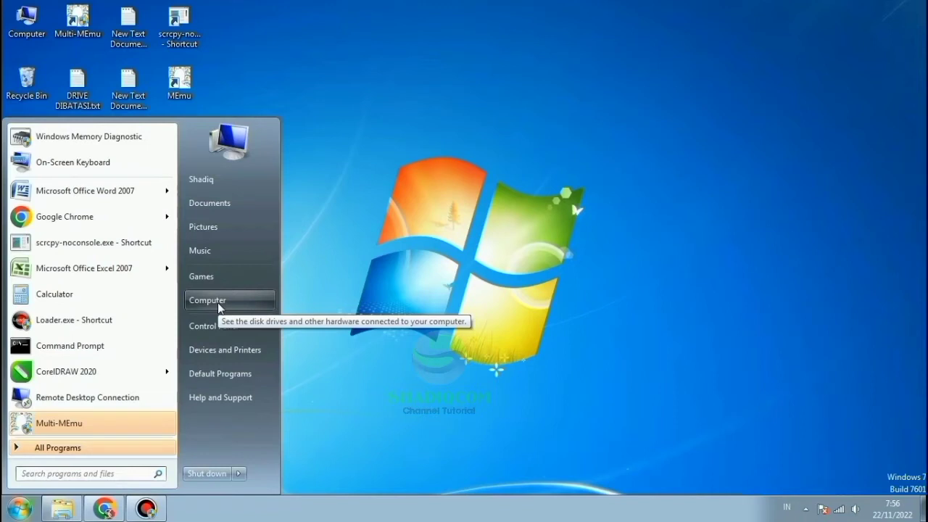
right_click(217, 302)
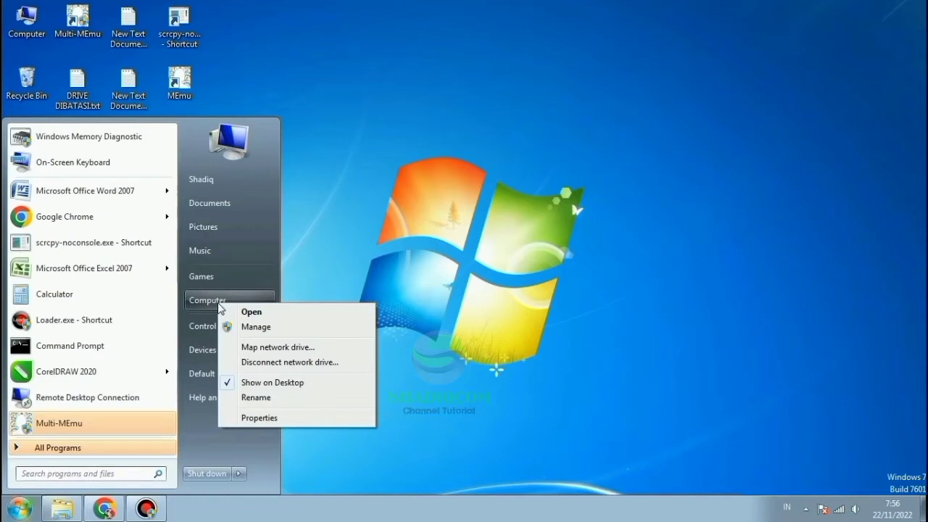
click(259, 419)
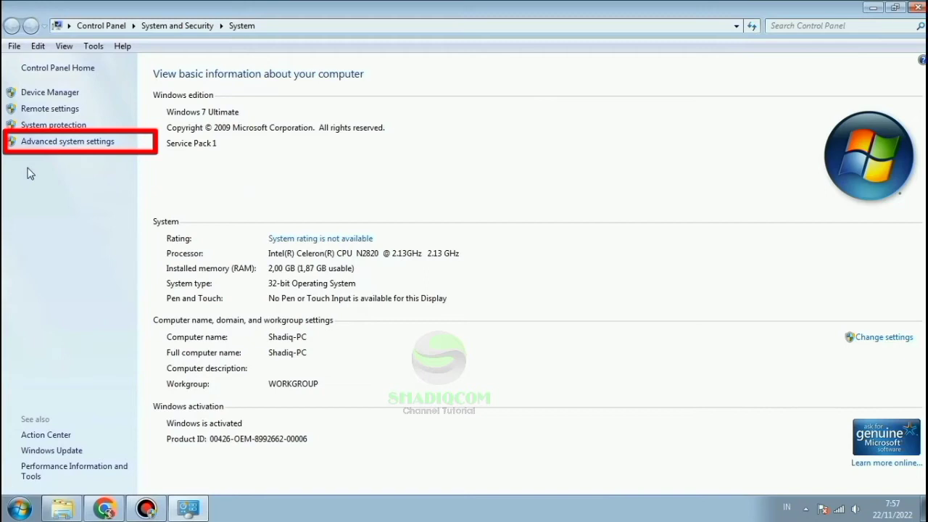
click(67, 141)
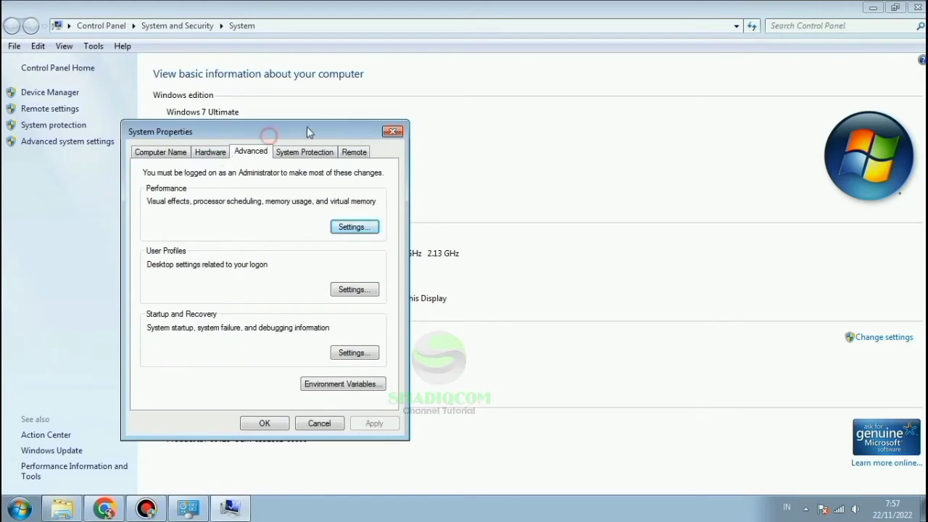
- Open the virtual memory settings from the advanced performance options
drag(268, 139, 590, 77)
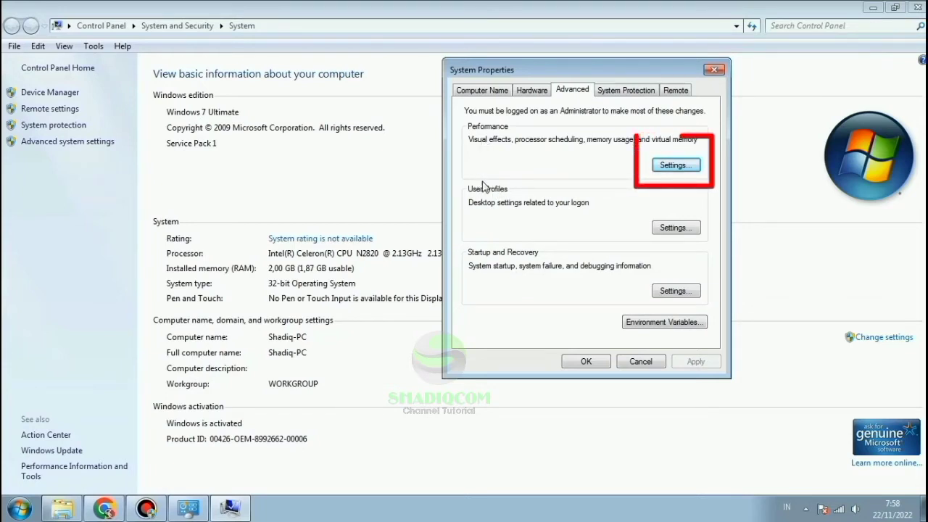
click(667, 166)
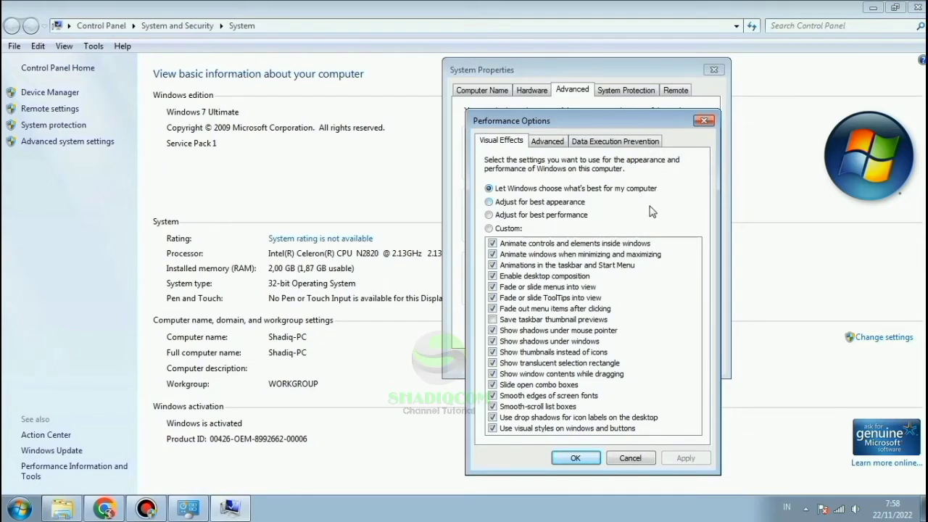
click(551, 145)
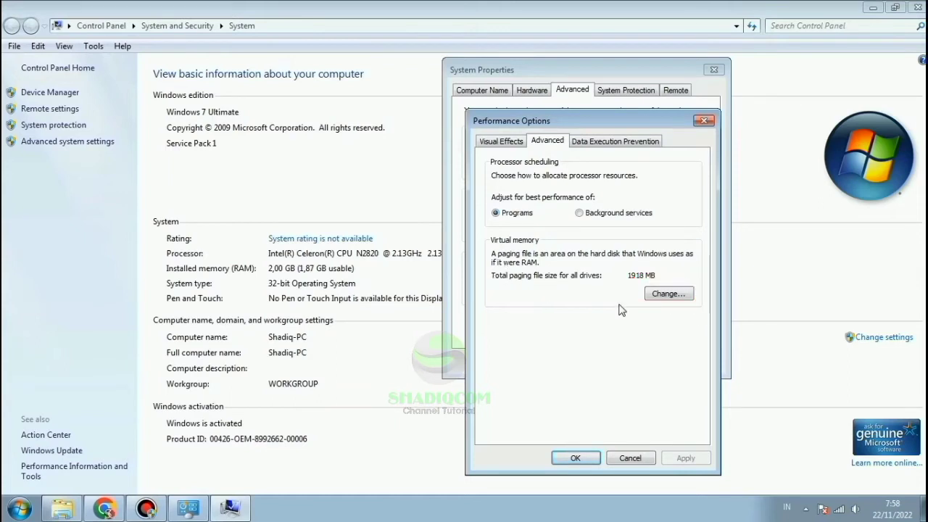
click(662, 295)
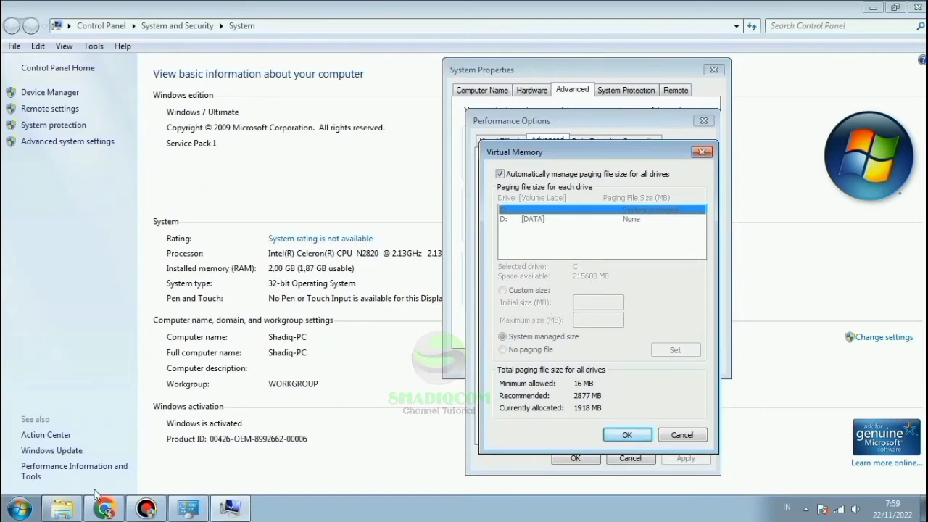
- Check the free space of the DATA (D:) drive in its properties and close them again
click(64, 514)
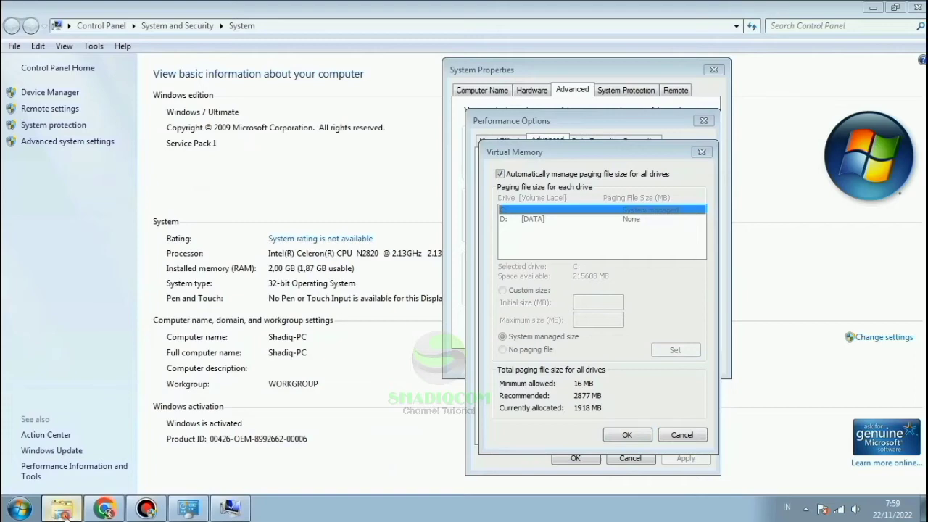
click(102, 464)
click(55, 249)
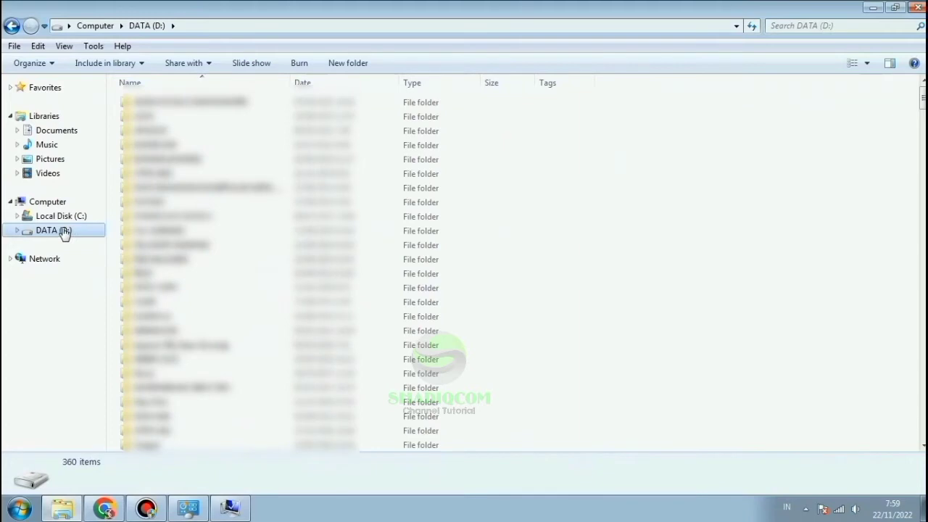
right_click(63, 230)
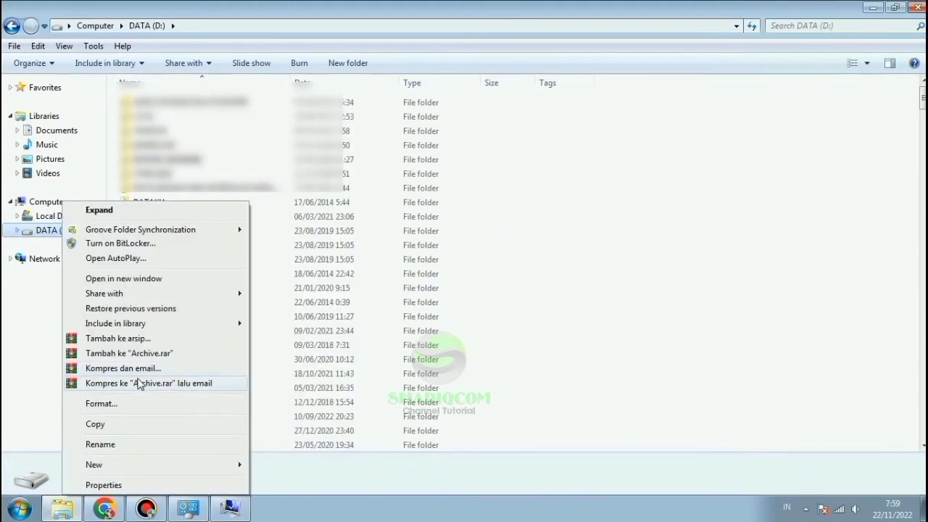
click(109, 484)
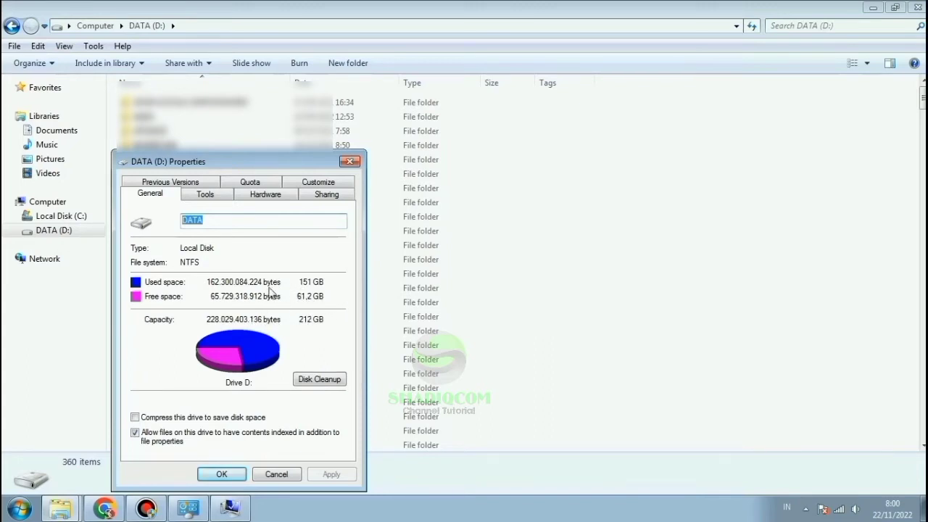
click(350, 162)
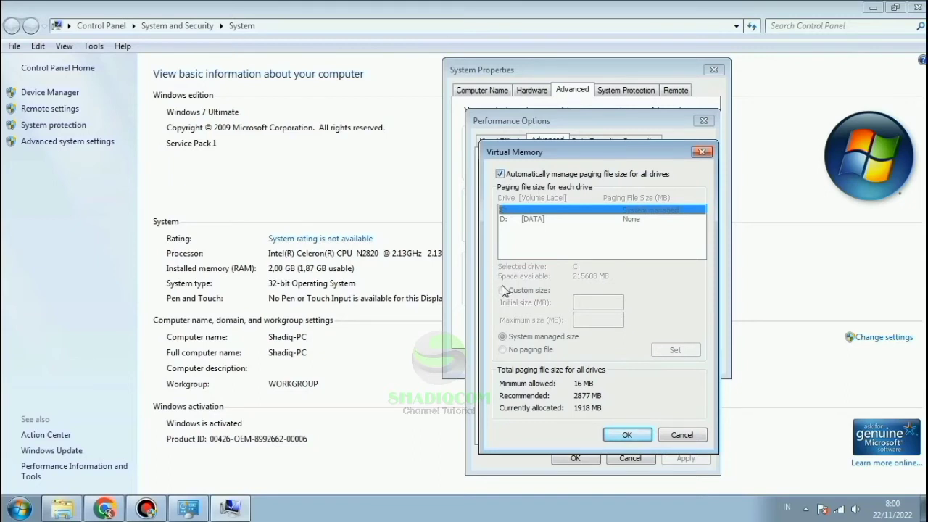
- Turn off automatic paging file management and give drive D: a custom initial size of 4000 MB
click(500, 176)
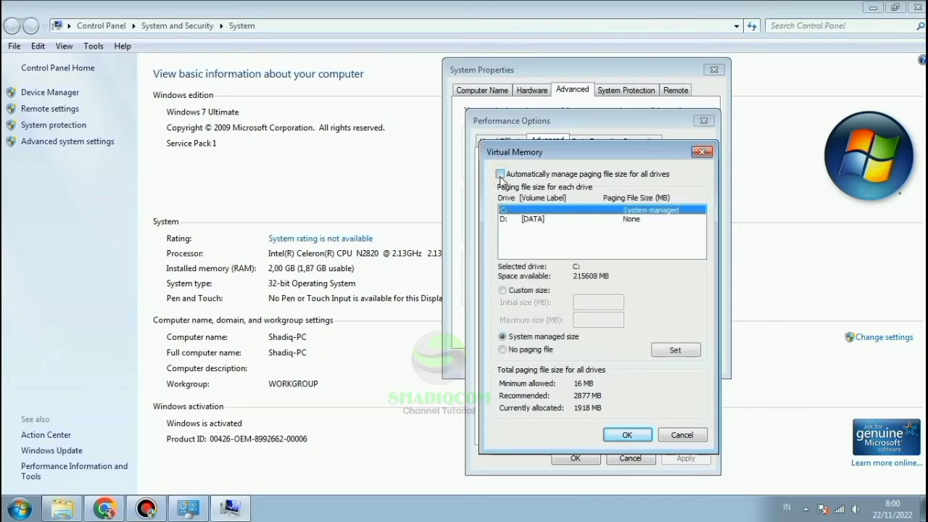
click(531, 218)
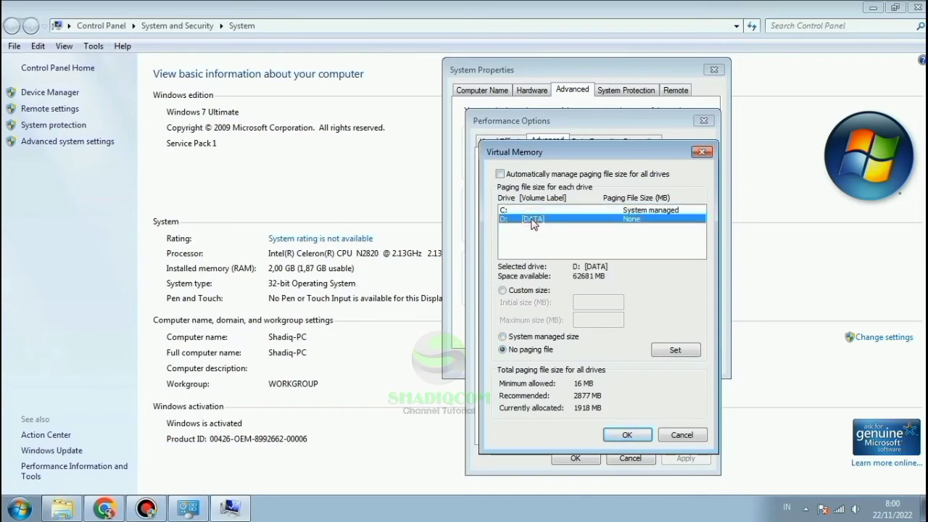
click(519, 292)
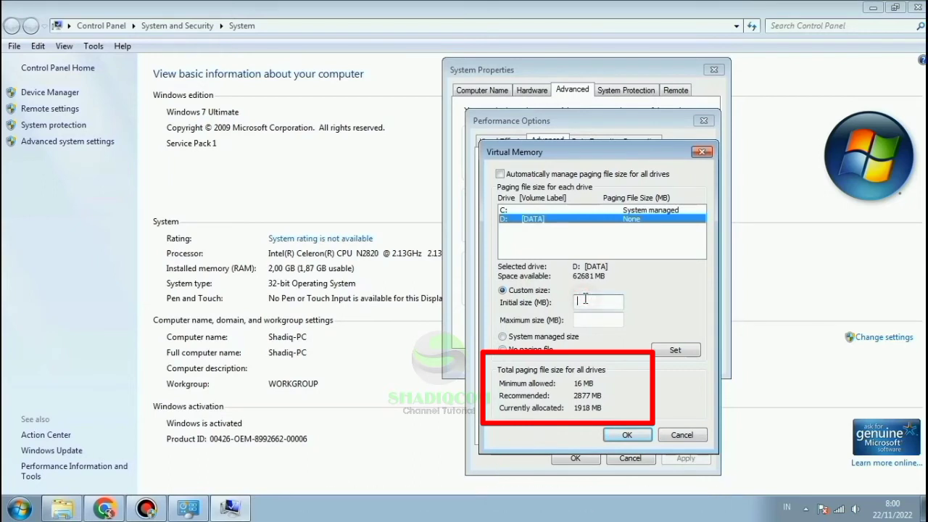
click(585, 300)
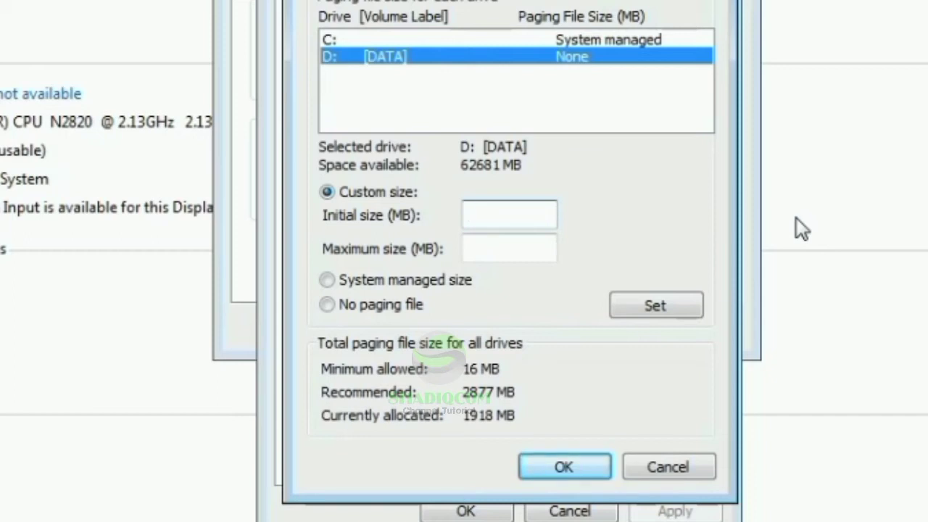
text(4)
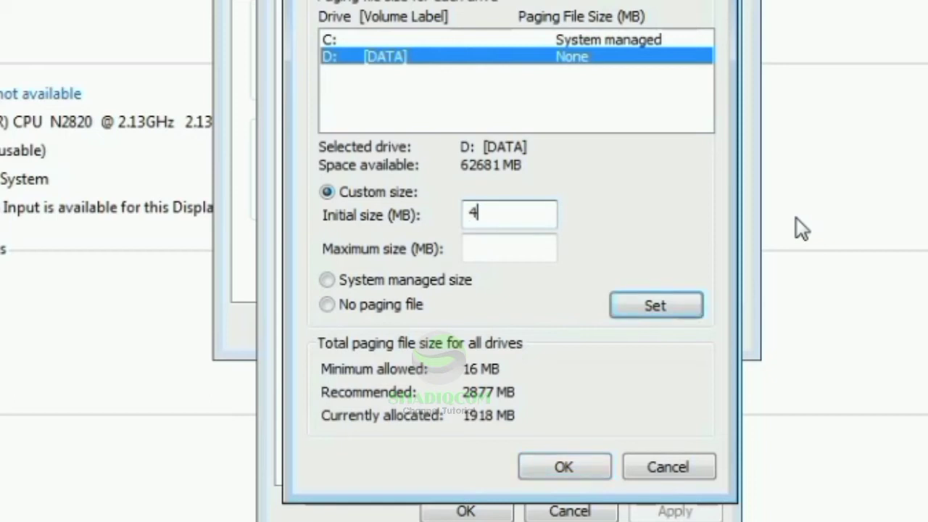
text(000)
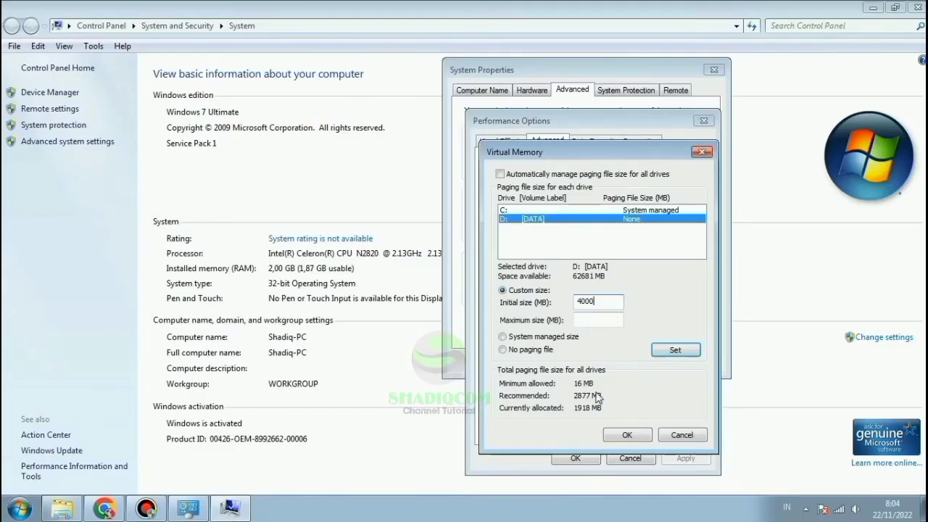
- Set the maximum paging file size of drive D: to 4000 MB and assign the custom size to the drive
click(591, 316)
text(4000)
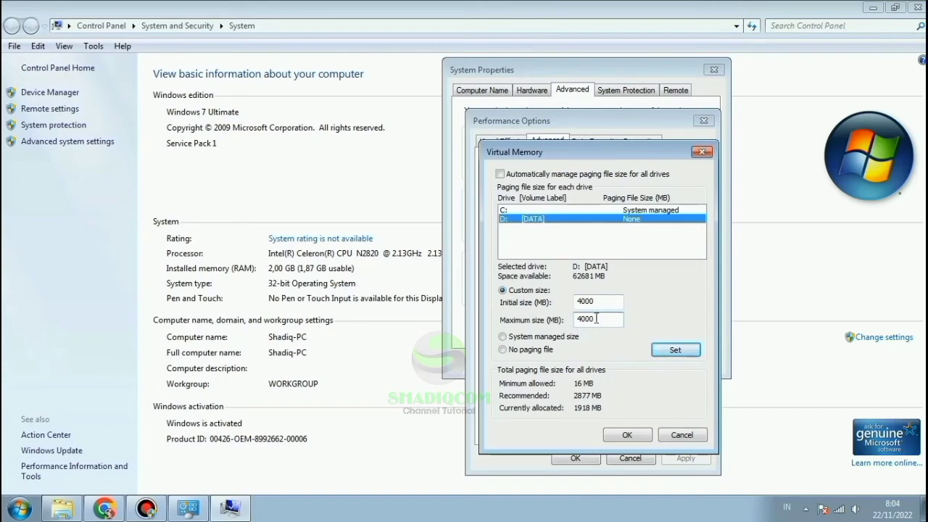
drag(596, 318, 559, 319)
key(BackSpace)
text(4000)
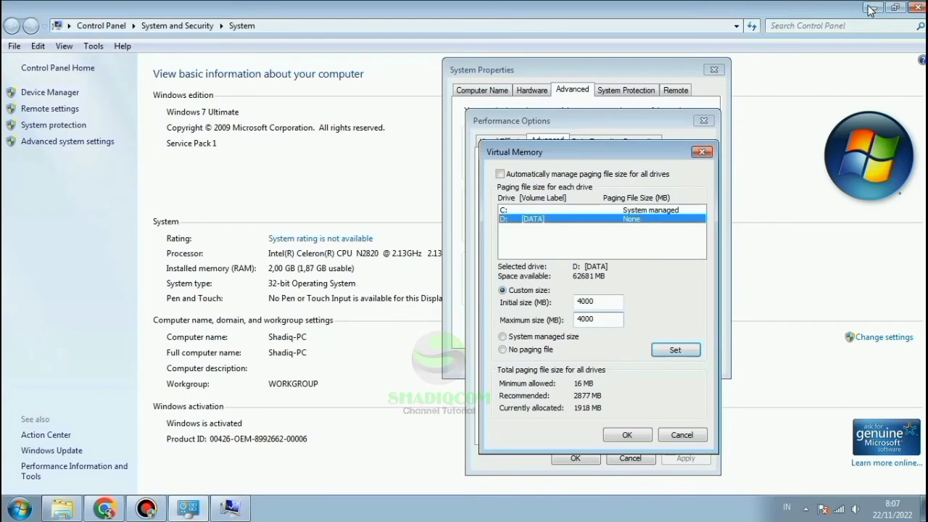
click(871, 8)
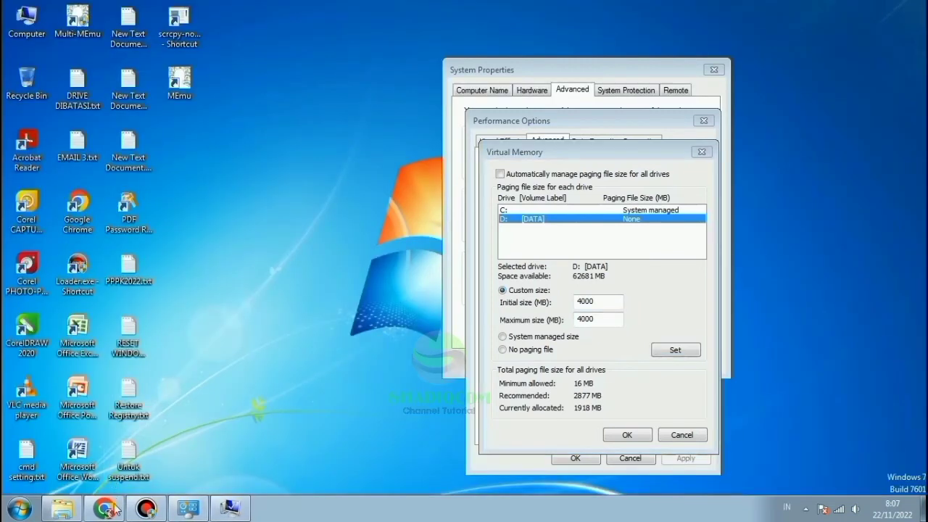
click(674, 349)
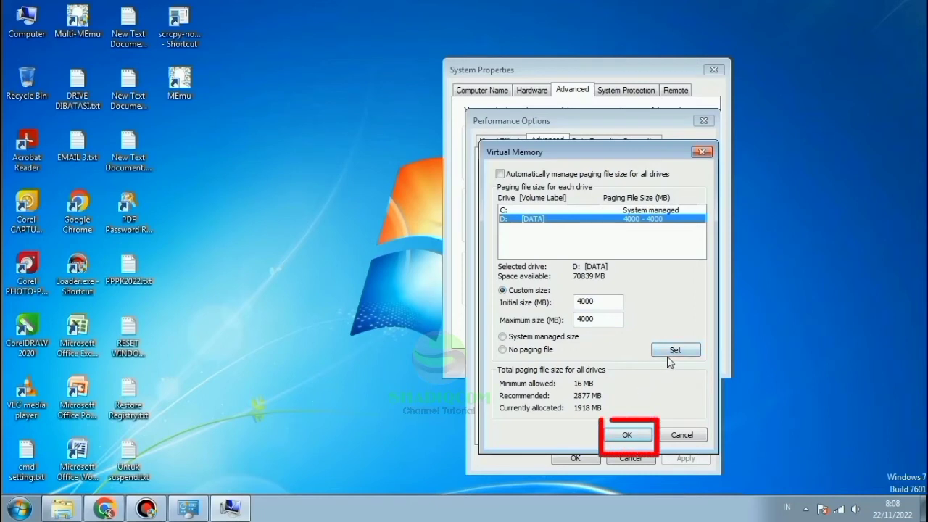
- Accept the virtual memory changes, close the performance and system properties dialogs, and postpone the computer restart
click(627, 436)
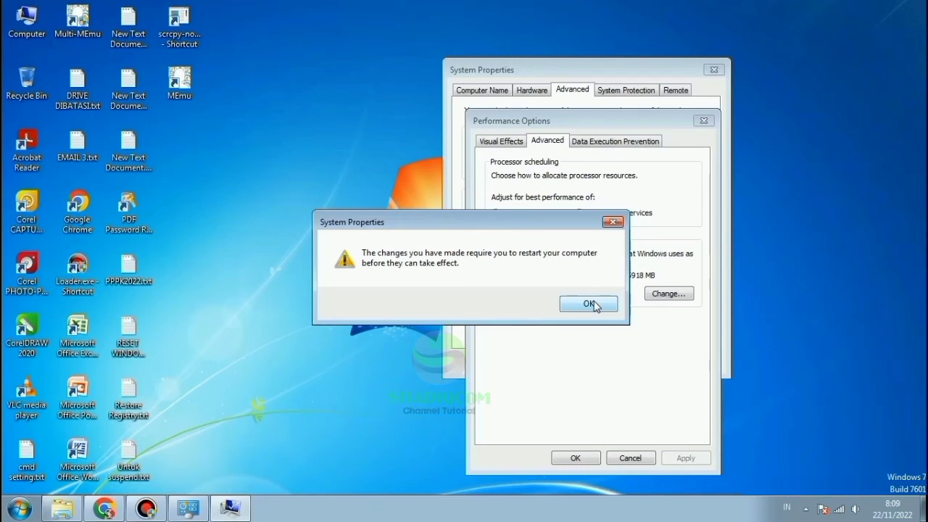
click(591, 303)
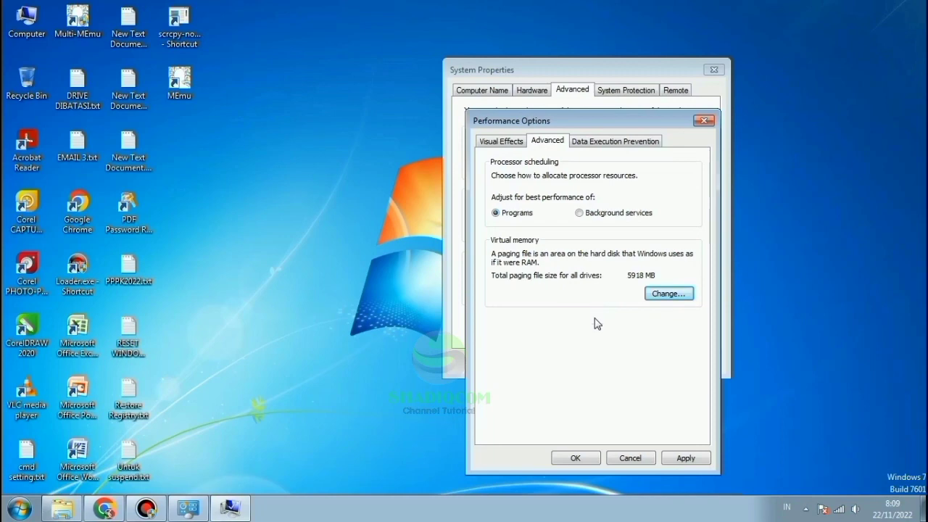
click(566, 461)
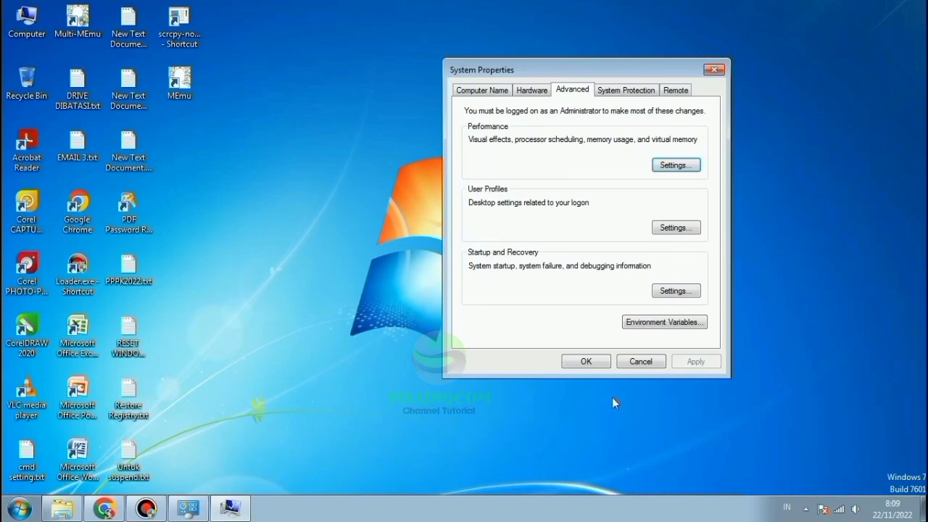
click(586, 361)
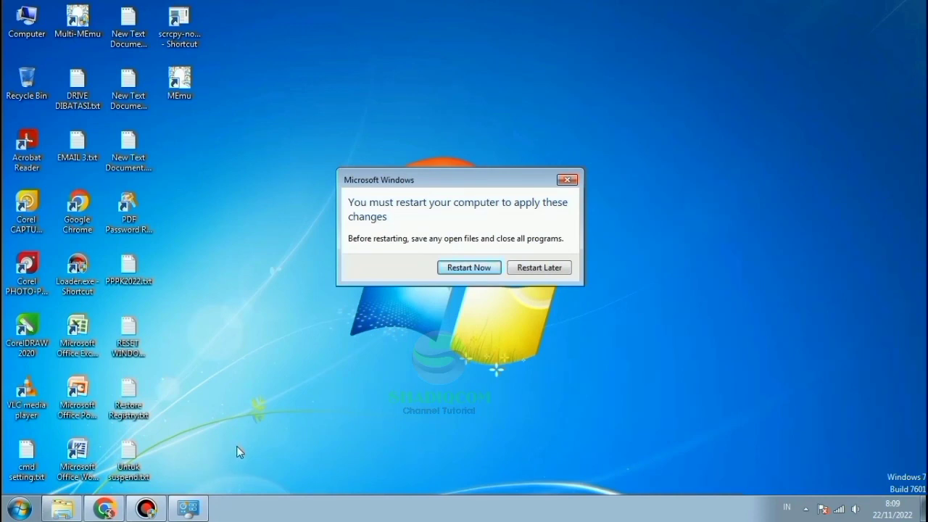
click(541, 268)
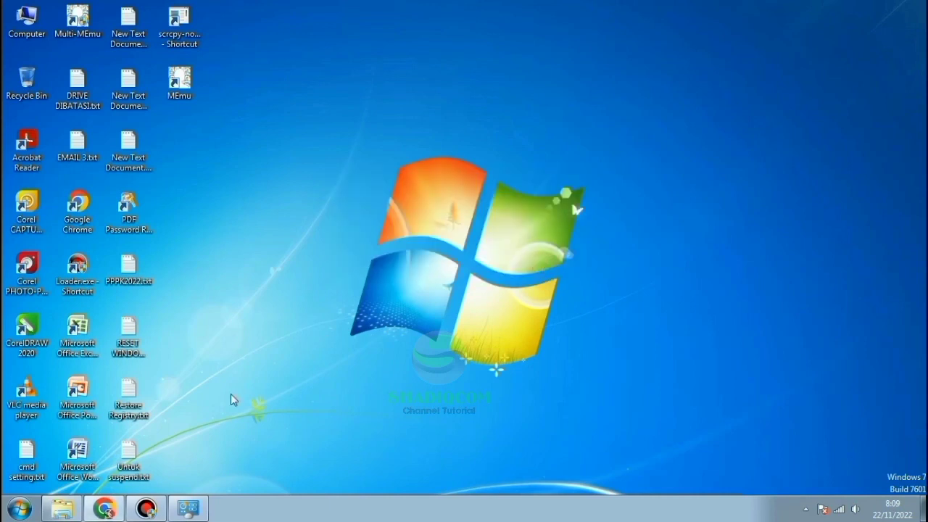